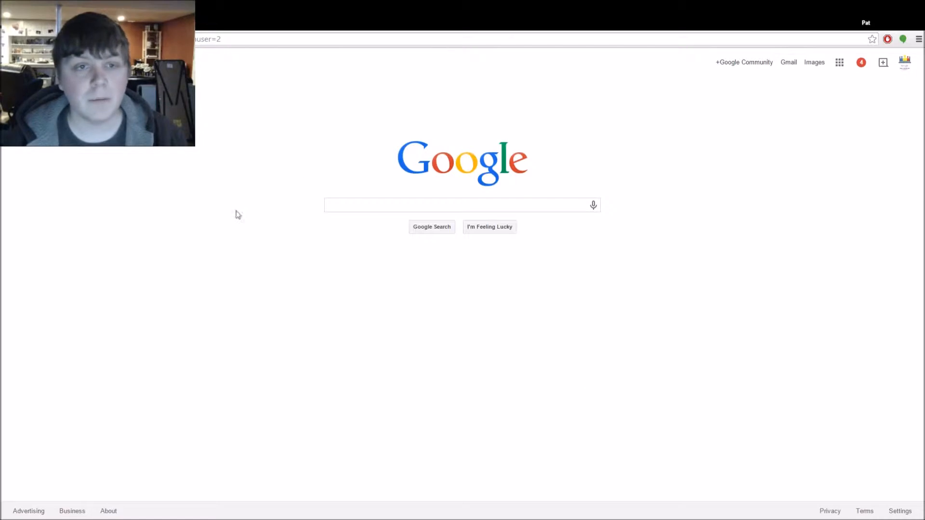
Go to google.com and bring up the Google apps panel
left_click(250, 39)
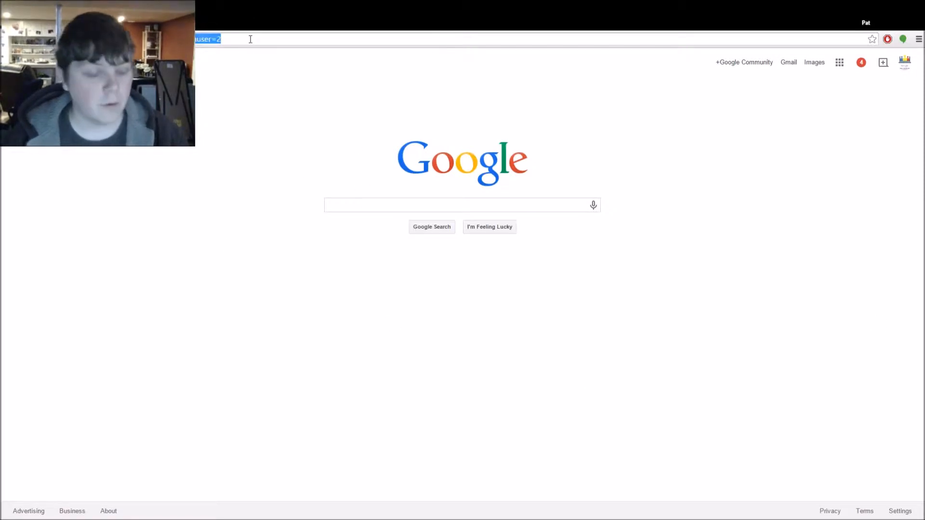
type("goo/")
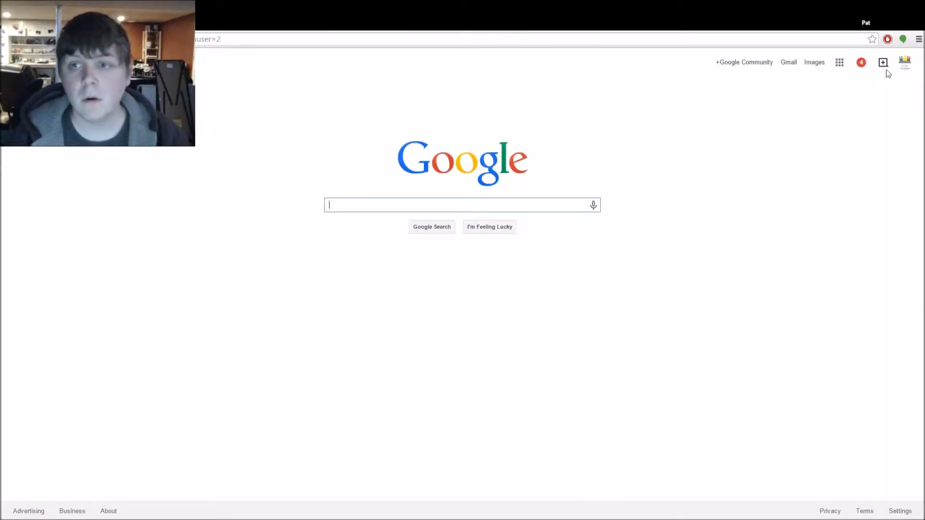
left_click(836, 68)
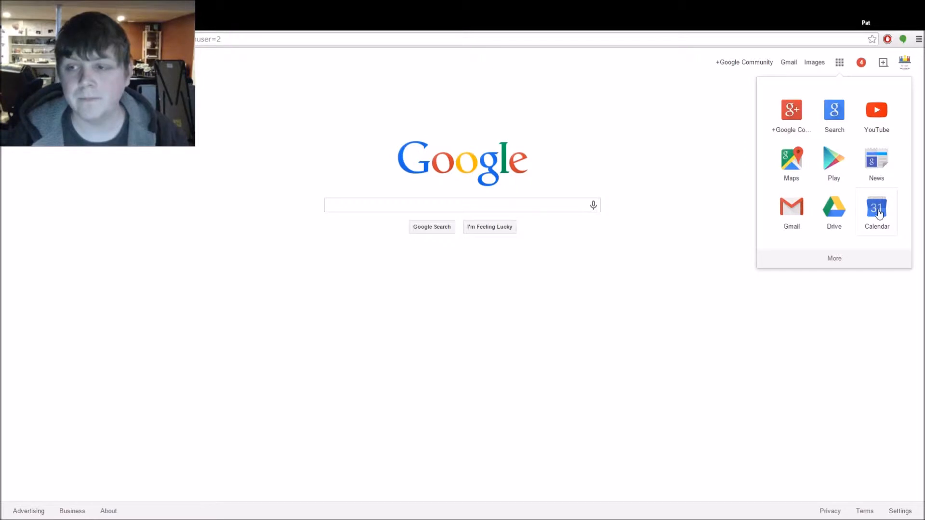
Launch Calendar and page the mini calendar forward a few months, then back to January 2015
left_click(877, 211)
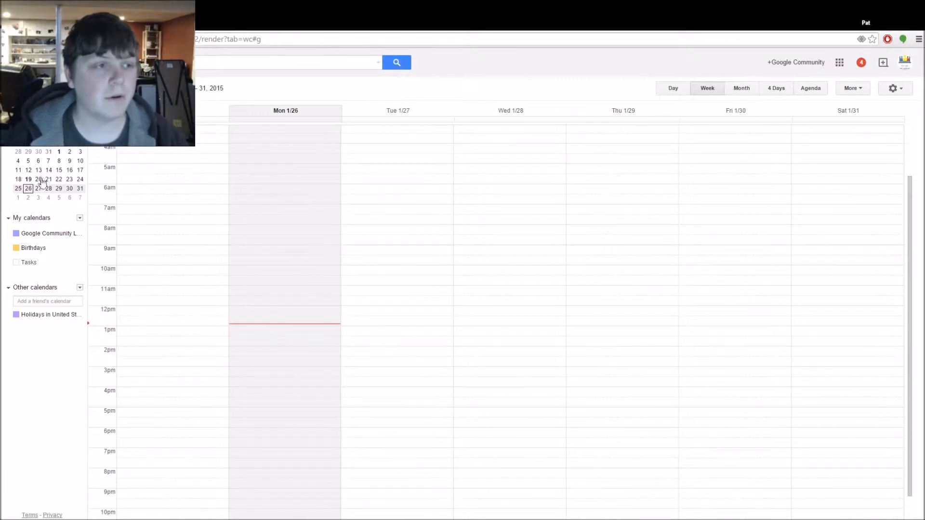
left_click(79, 133)
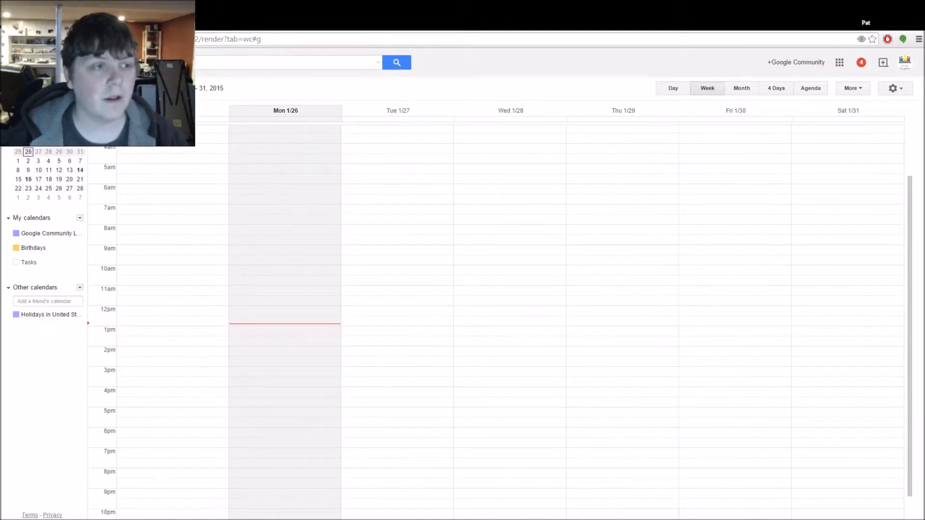
left_click(71, 133)
left_click(80, 133)
left_click(79, 132)
left_click(72, 133)
left_click(71, 133)
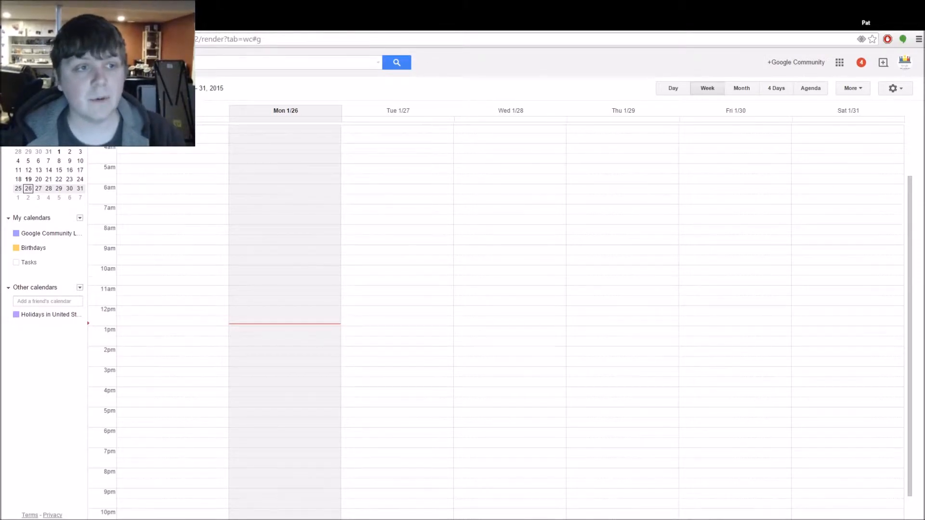
Step between the weeks of January 25–31 and February 1–7 with the week arrows
left_click(151, 88)
left_click(135, 88)
left_click(135, 88)
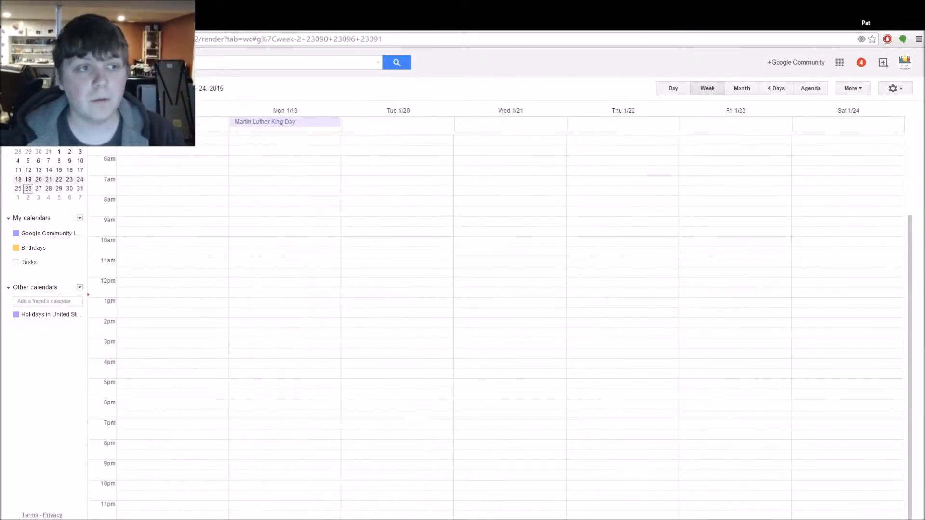
left_click(151, 88)
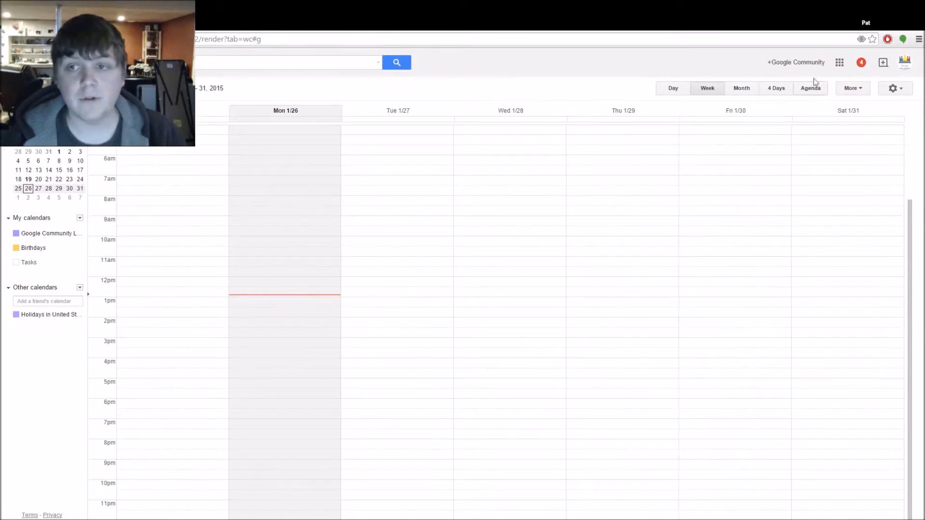
View Monday 1/26 in Day layout, then go back to Week view
left_click(680, 94)
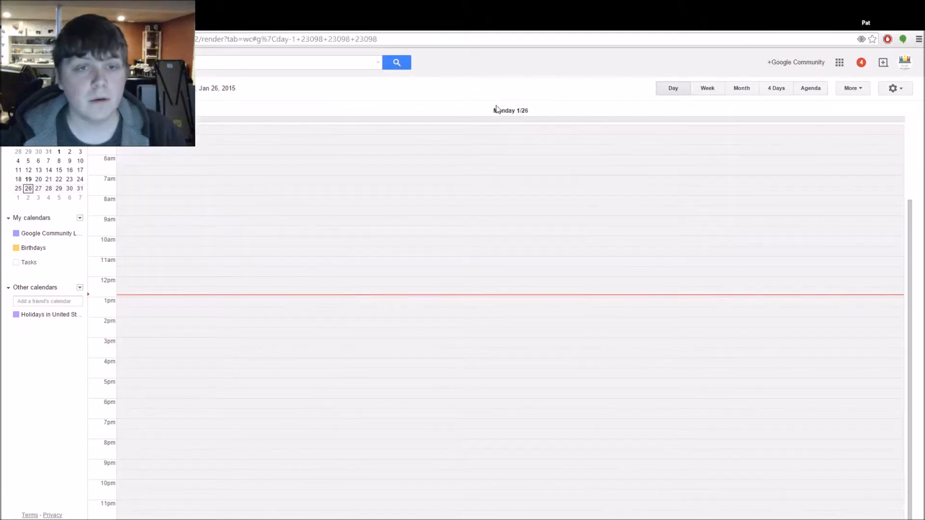
scroll(476, 190, "up", 2)
scroll(479, 198, "down", 1)
scroll(479, 197, "down", 1)
scroll(578, 178, "up", 2)
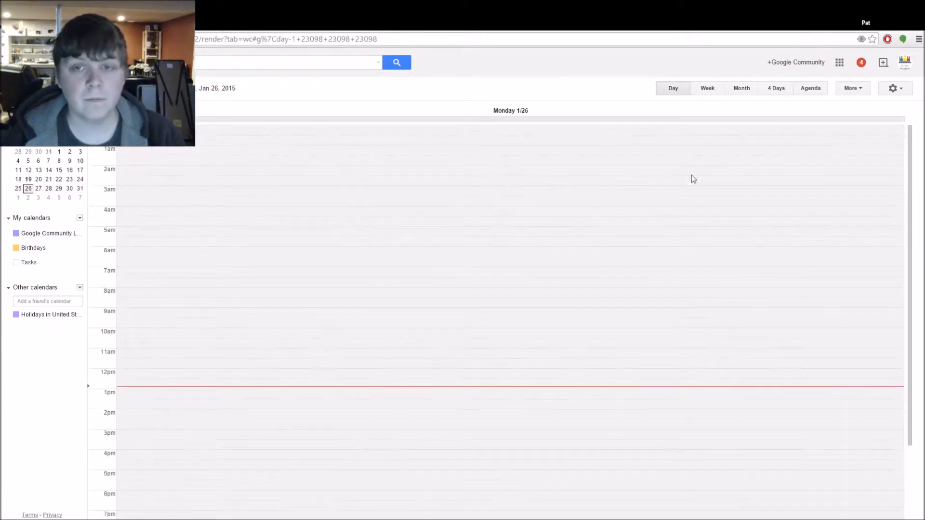
left_click(713, 90)
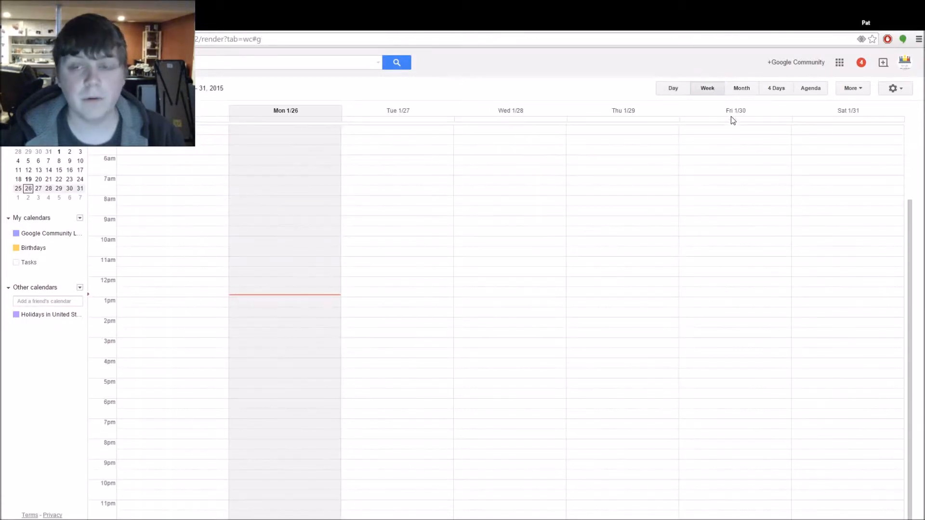
Try the Month, 4 Days and Agenda layouts before returning to Week view
left_click(740, 91)
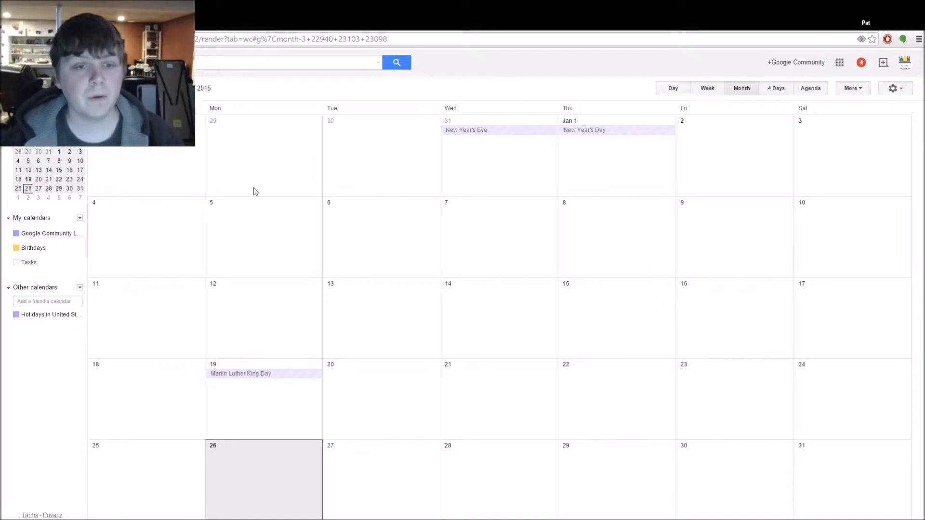
scroll(695, 239, "down", 2)
scroll(694, 262, "up", 1)
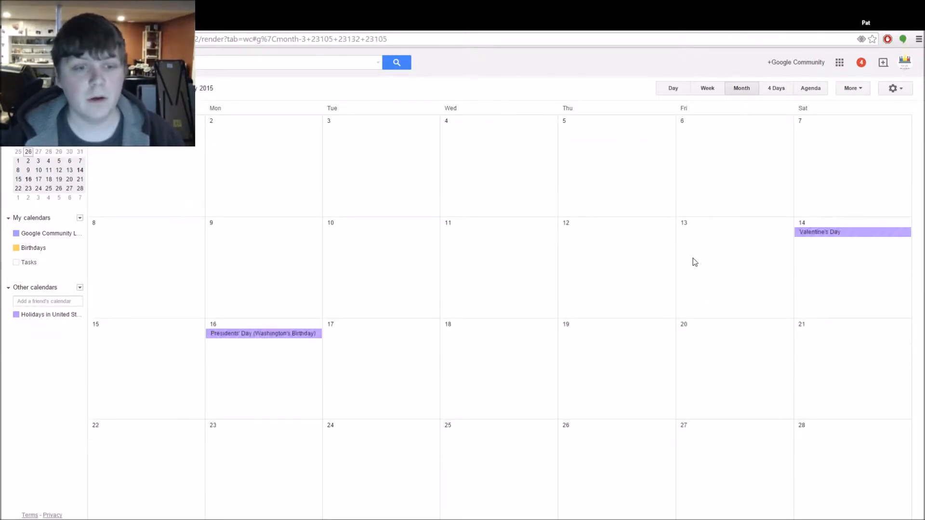
left_click(772, 91)
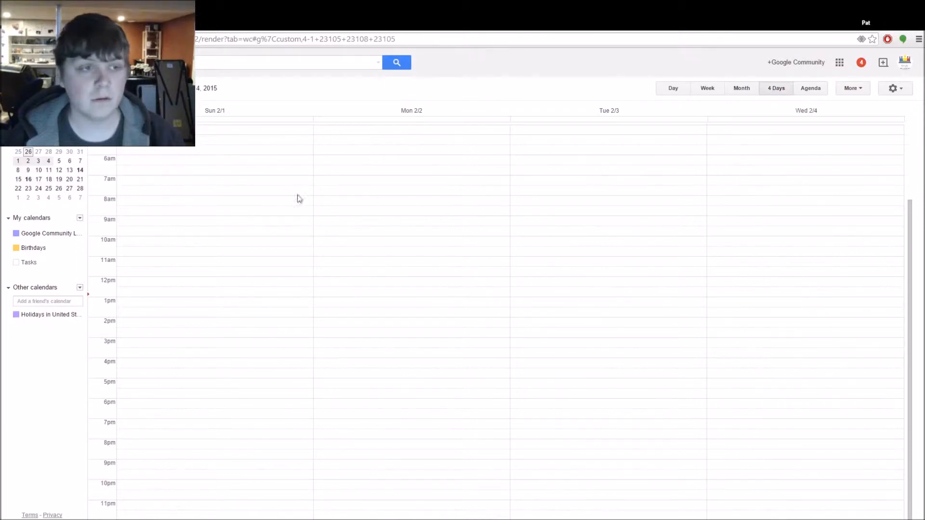
left_click(810, 91)
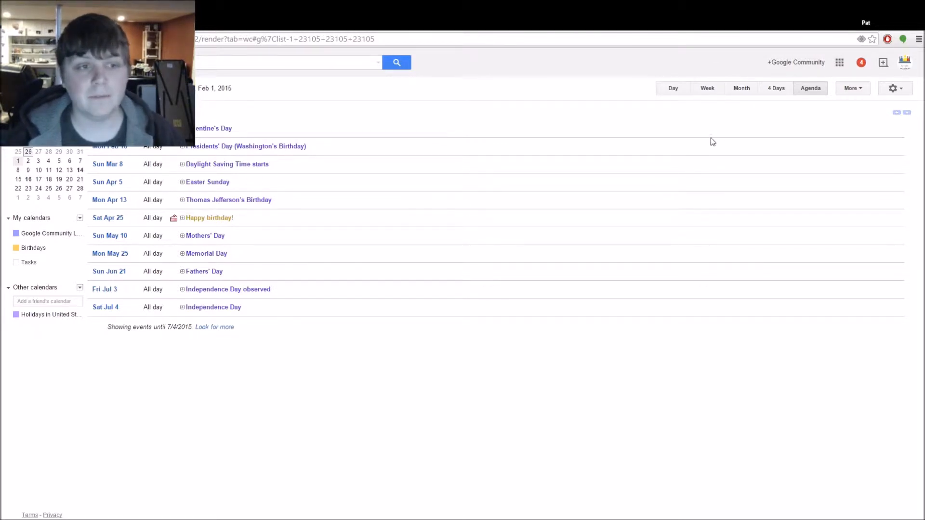
left_click(708, 92)
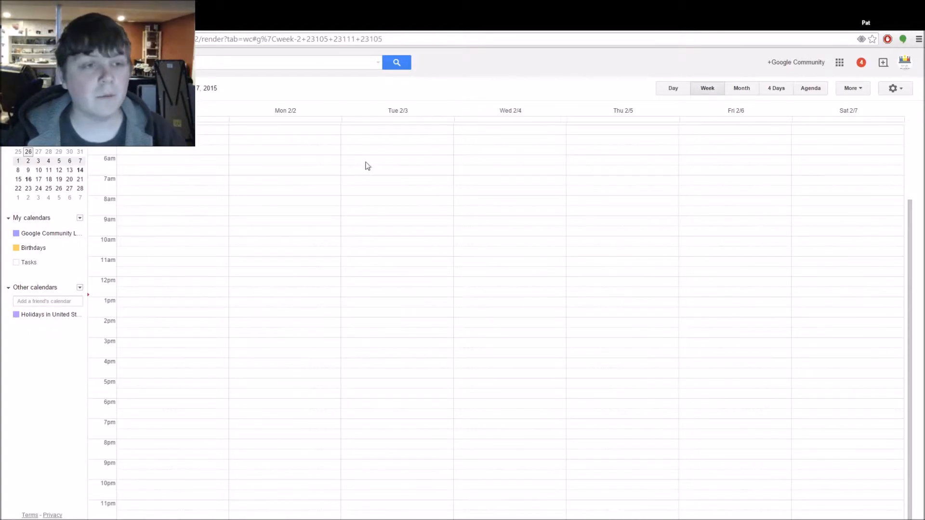
Jump back to the current week with Today
scroll(403, 251, "up", 2)
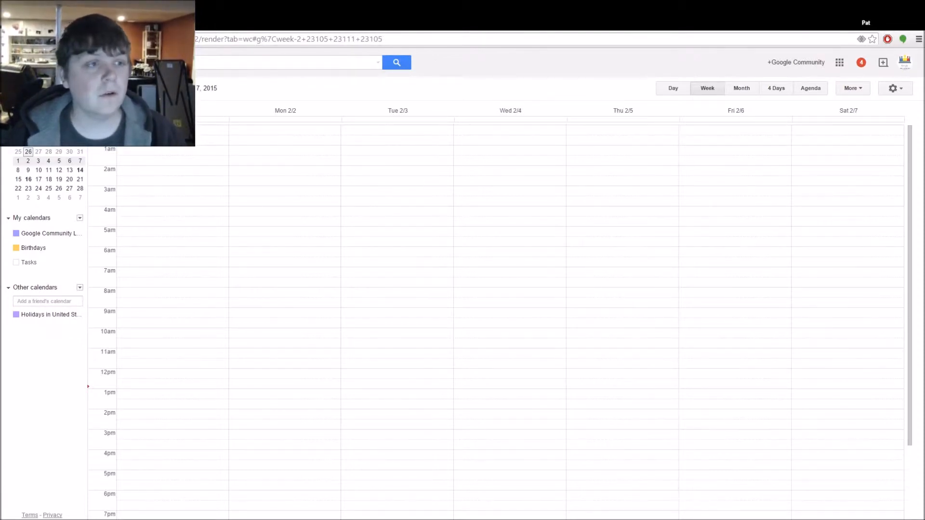
left_click(103, 88)
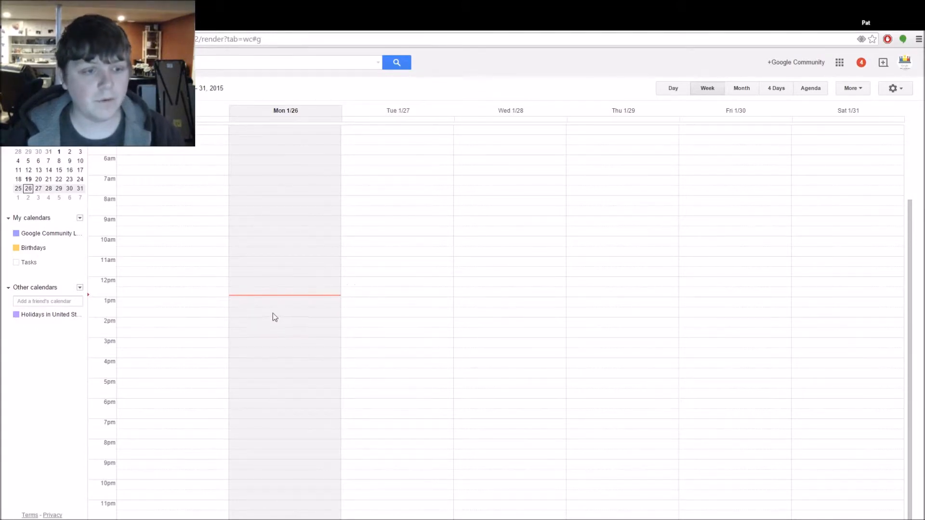
Create a 'CLP Training Meeting' event on Monday 1/26
left_click(265, 345)
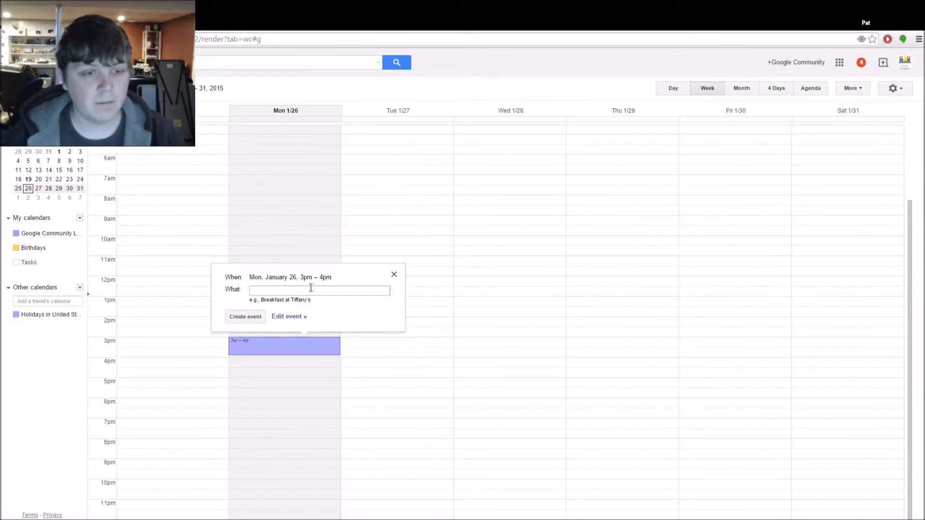
left_click_drag(249, 277, 306, 276)
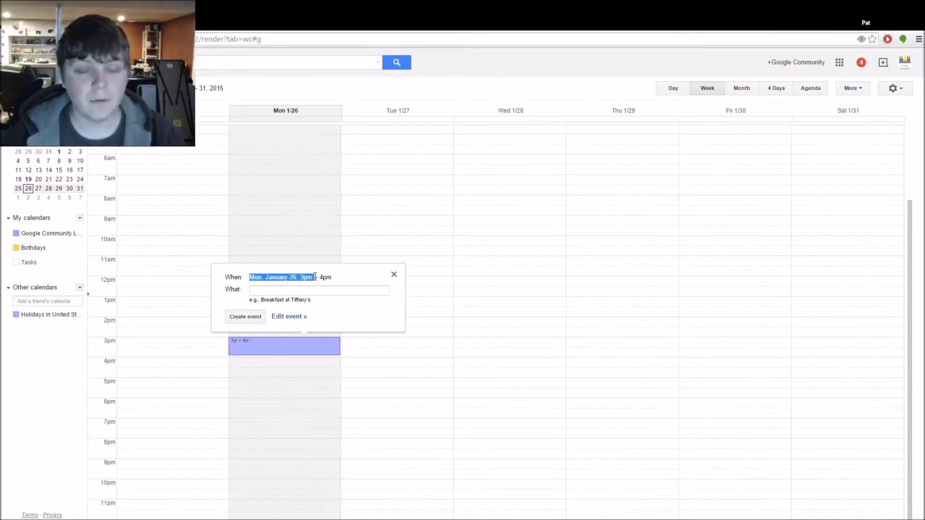
left_click(318, 292)
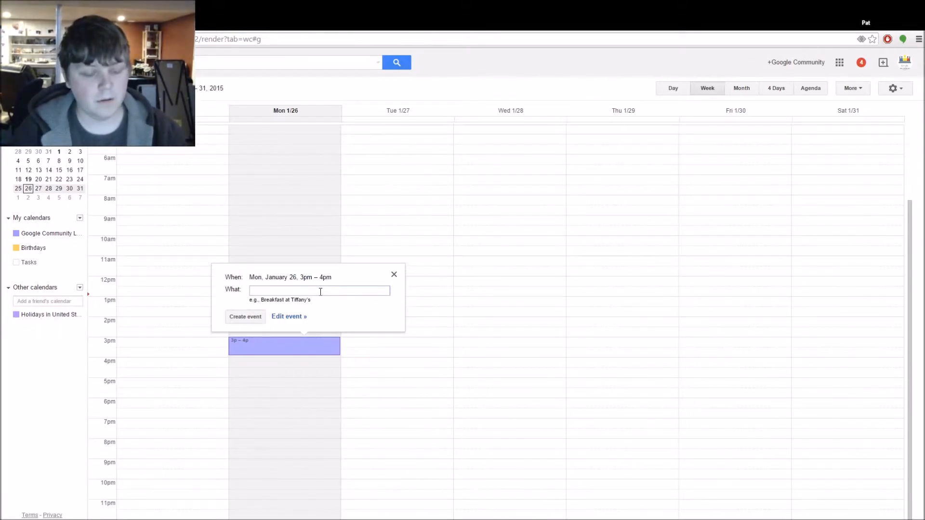
type("CLP Training Meeting")
left_click(237, 319)
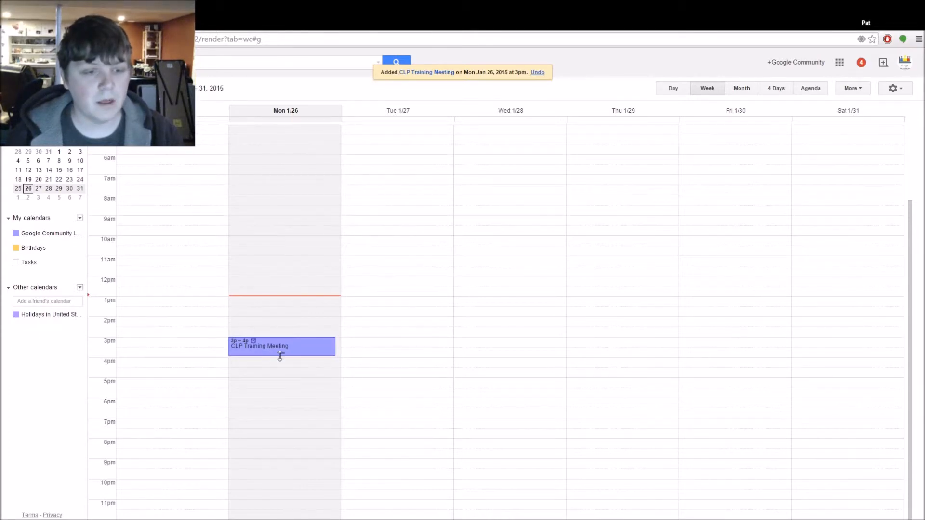
Reschedule the meeting to 2–3pm and open its full edit page
left_click_drag(279, 357, 502, 306)
left_click_drag(289, 268, 282, 326)
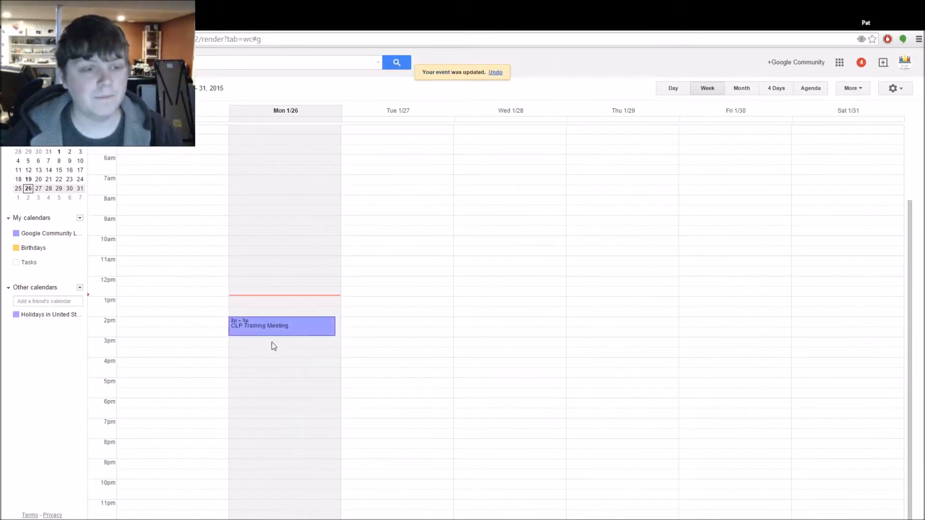
left_click(250, 330)
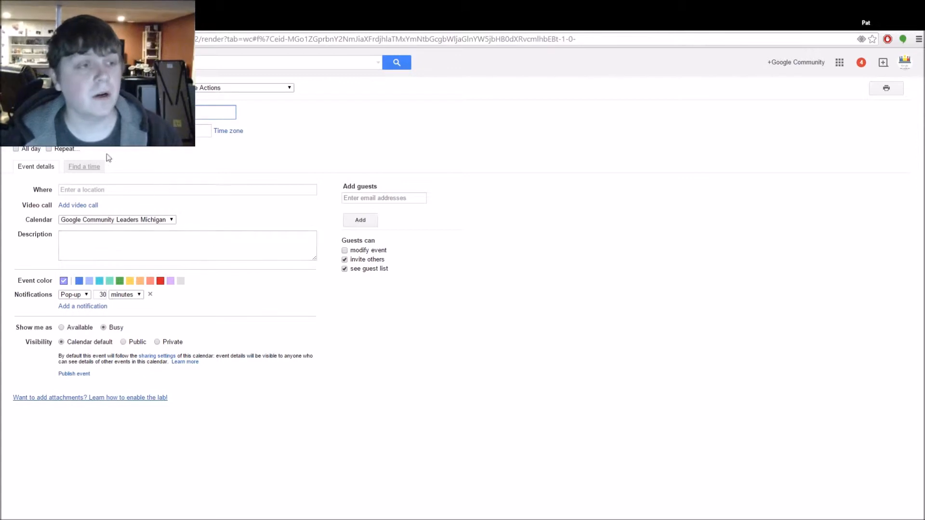
left_click(32, 131)
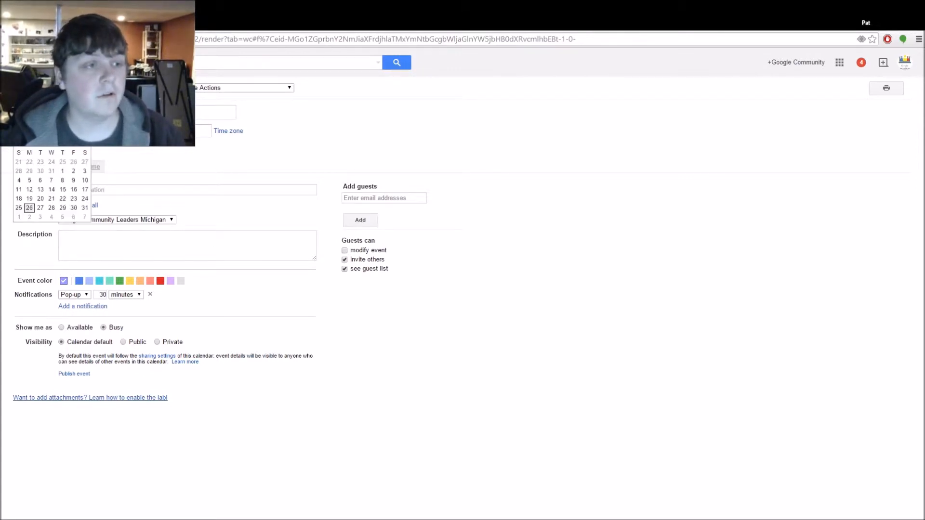
left_click(79, 131)
key("Tab")
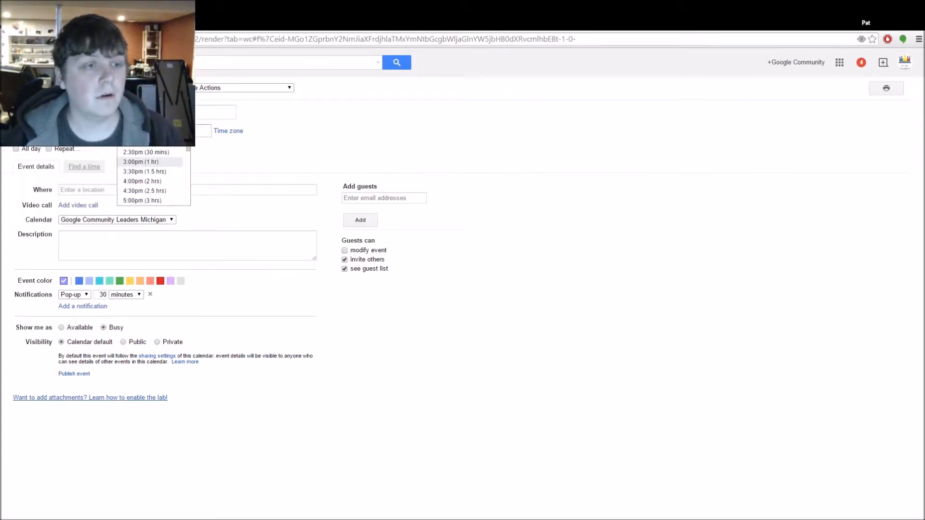
key("Tab")
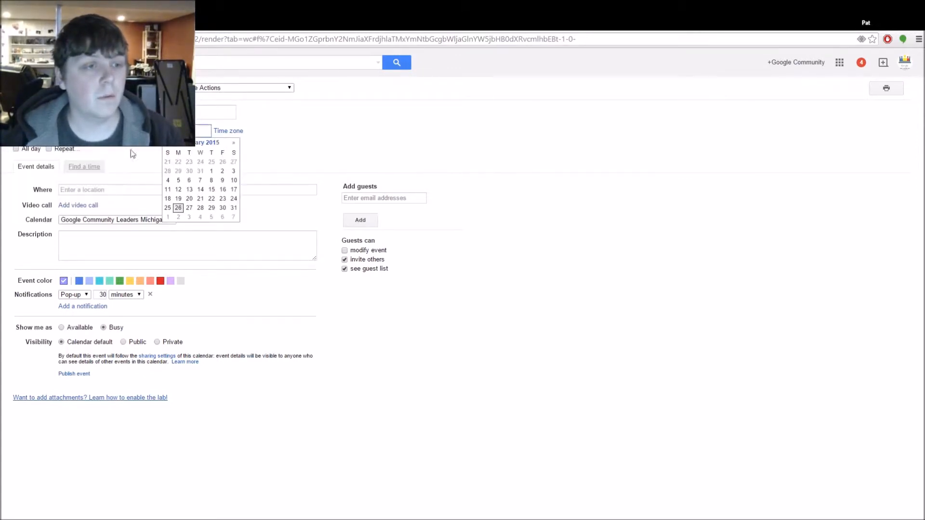
left_click(230, 131)
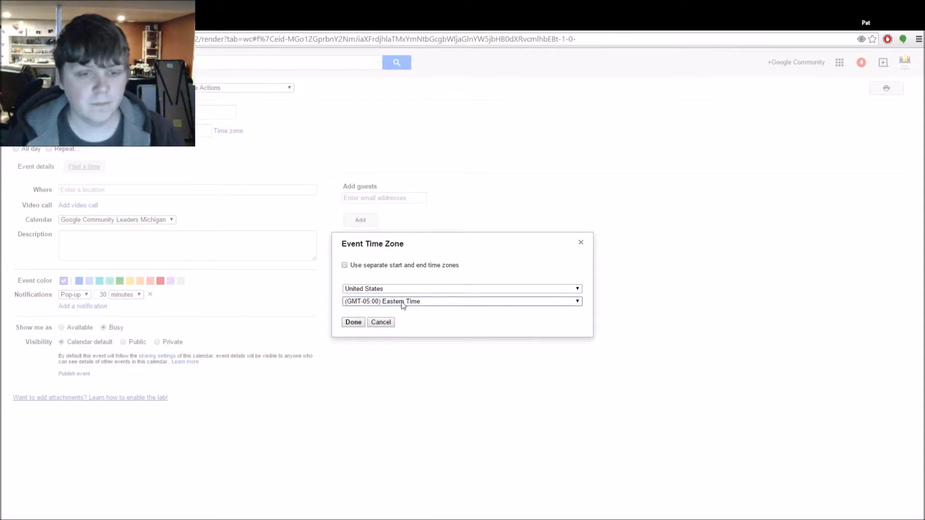
left_click(380, 322)
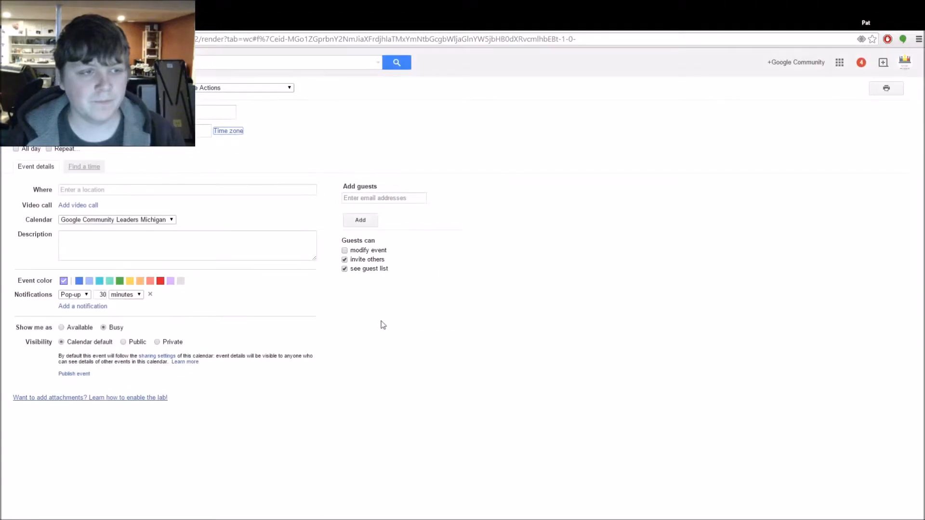
left_click(16, 149)
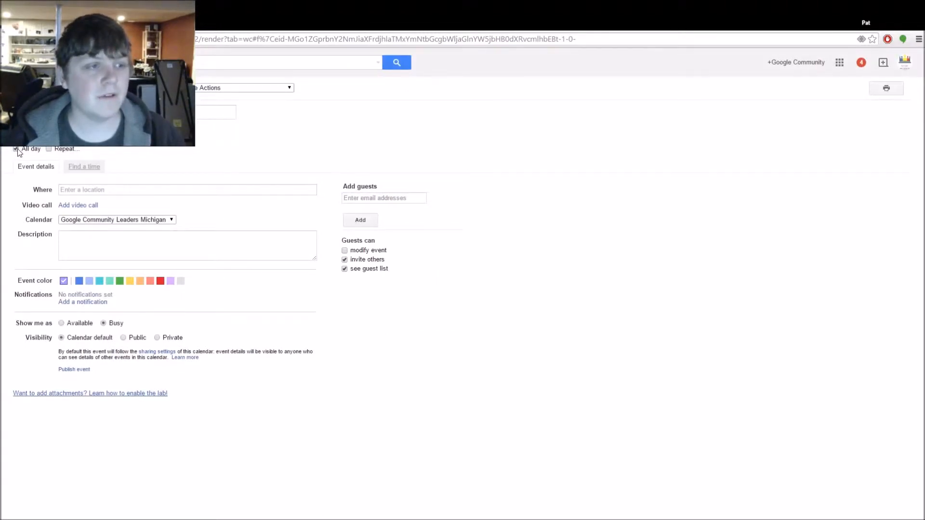
left_click(16, 149)
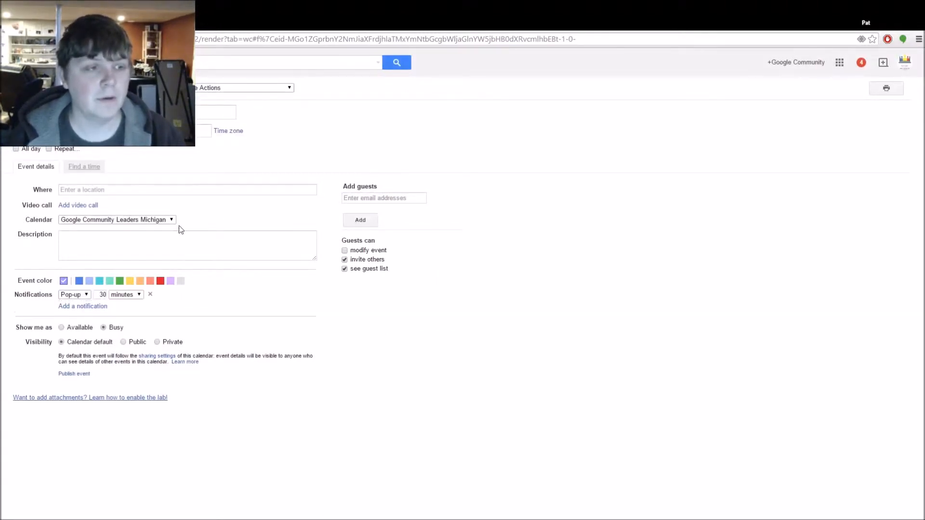
left_click(49, 149)
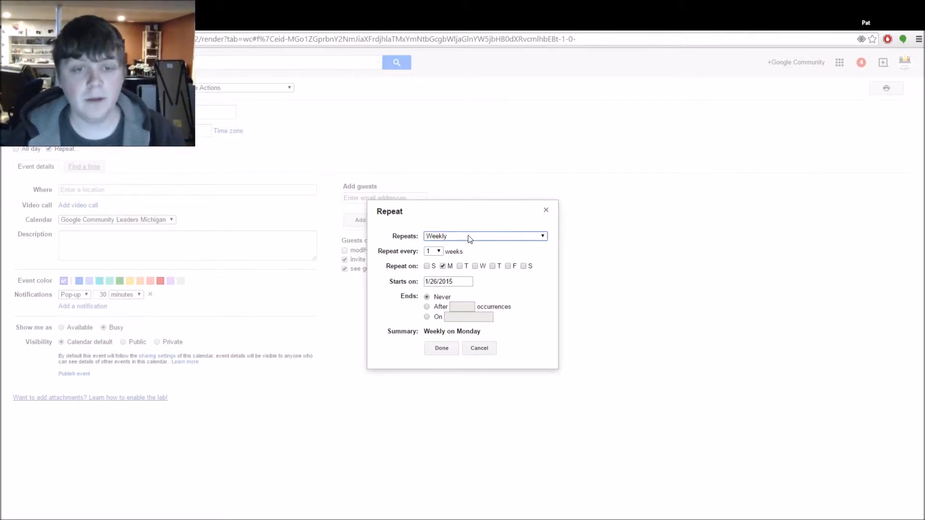
left_click(434, 252)
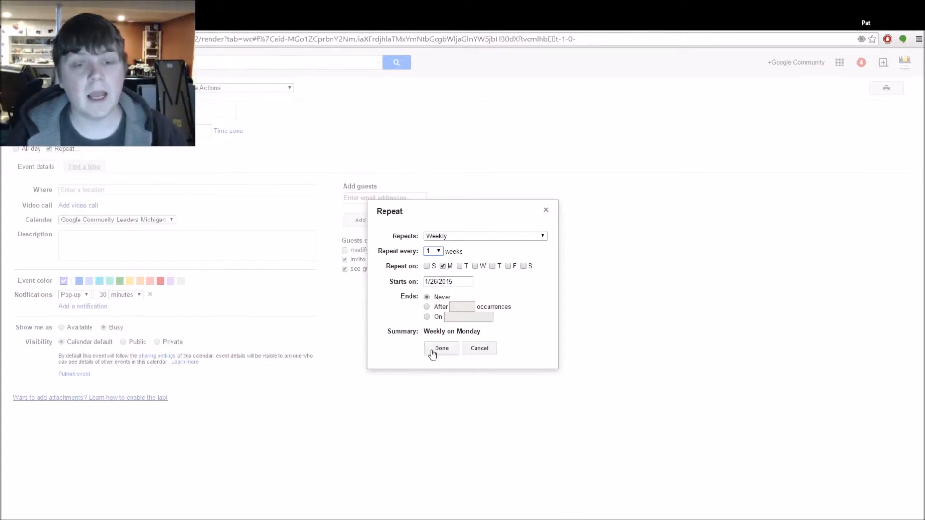
left_click(481, 352)
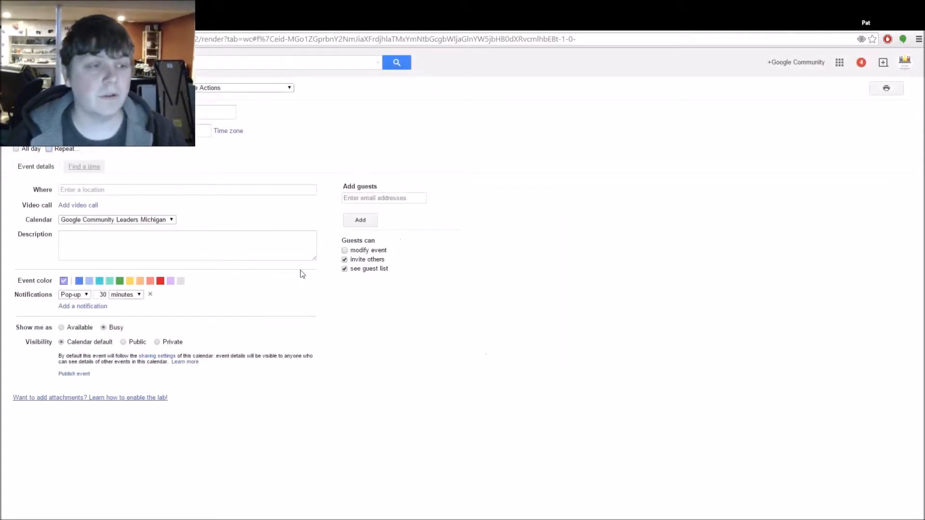
Set the location to Google Ann Arbor, South Division Street, Ann Arbor, MI
left_click(78, 190)
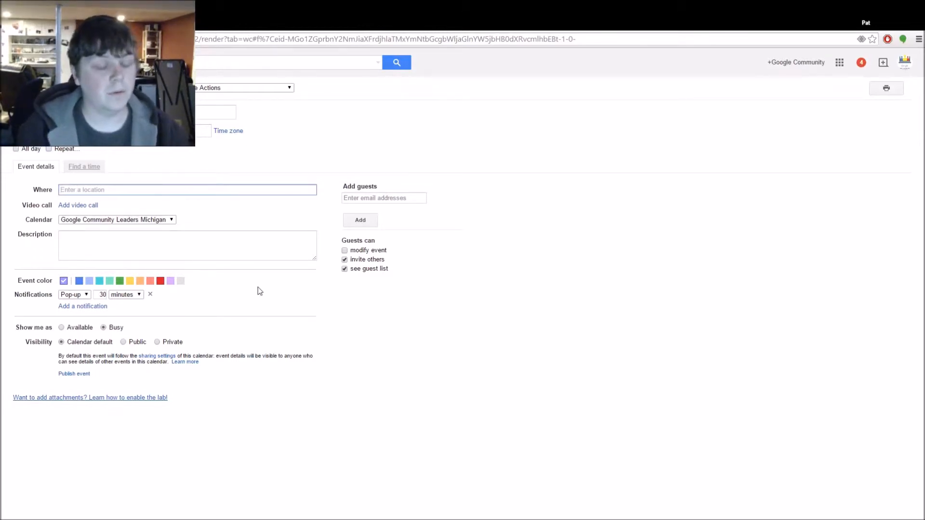
type("Googl")
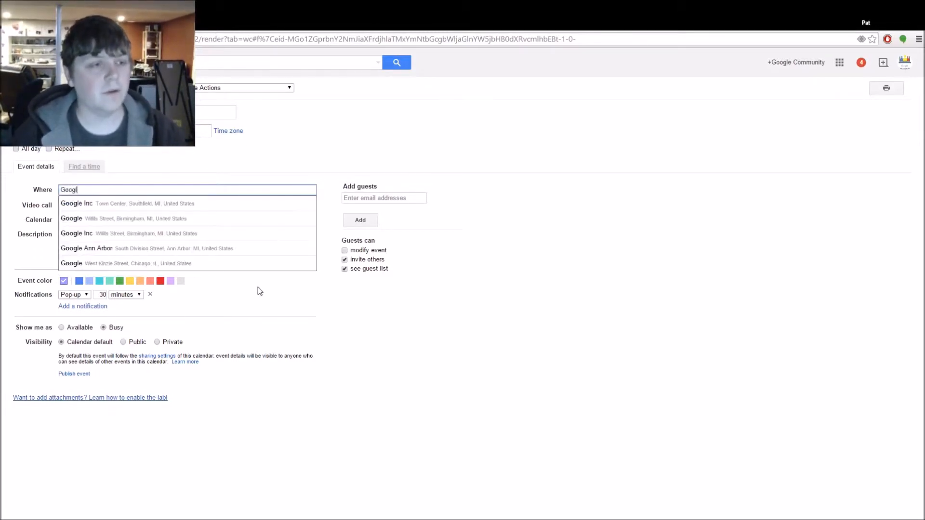
type("e Ann A")
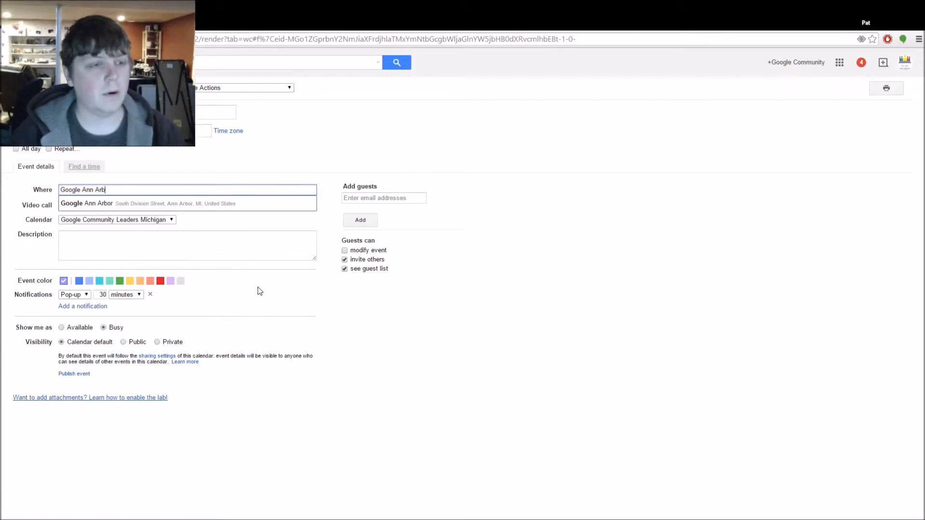
left_click(238, 203)
left_click_drag(112, 189, 258, 202)
left_click(156, 190)
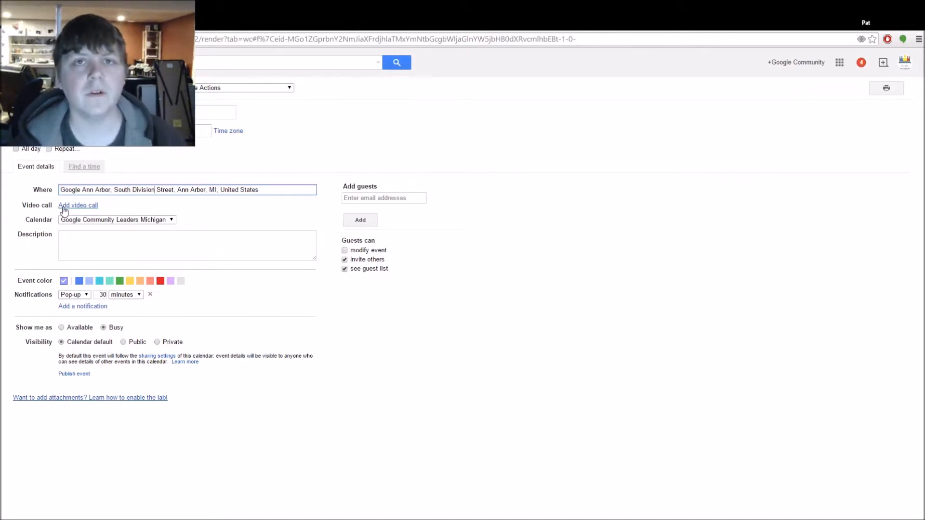
Add a video call to the meeting, then remove it again
left_click(82, 206)
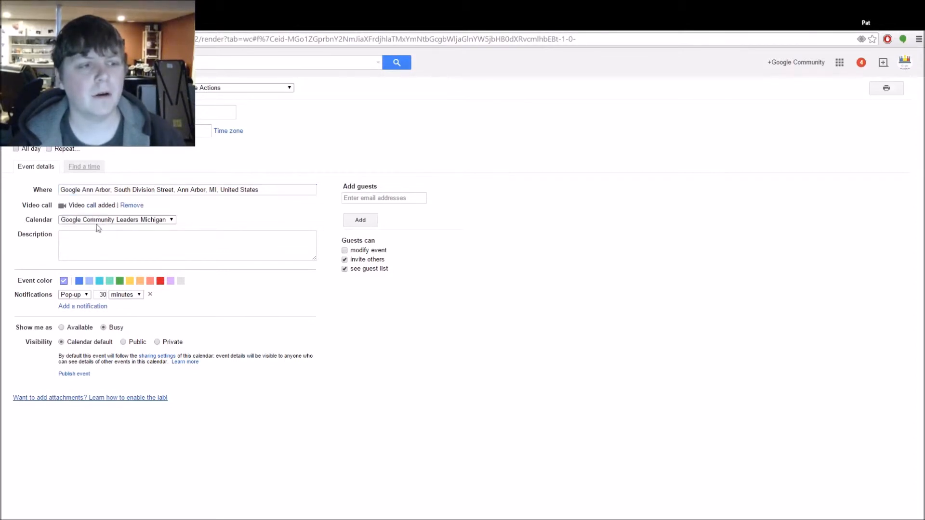
left_click_drag(132, 210, 152, 220)
left_click(127, 205)
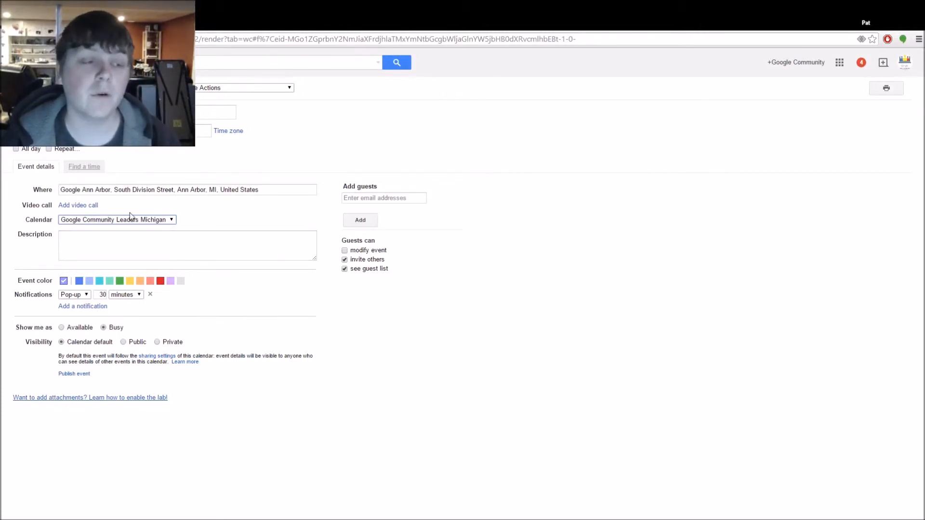
Add the description 'Training session for Google CLP' and choose the red event colour
left_click(141, 243)
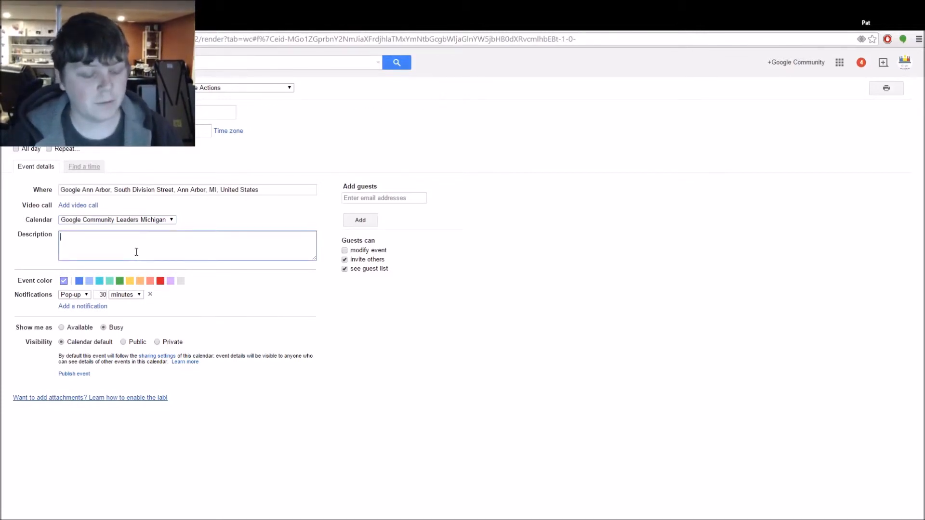
type("Training sessio")
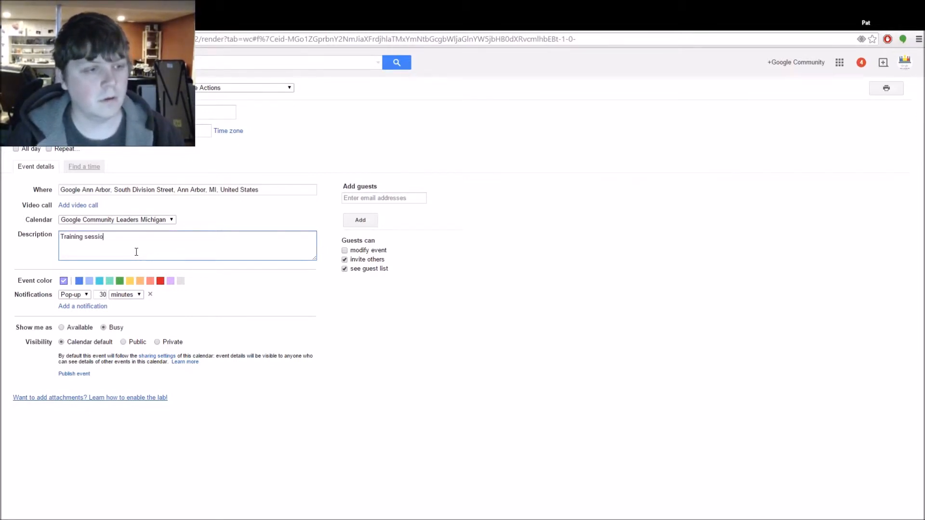
type("n for Google CLP")
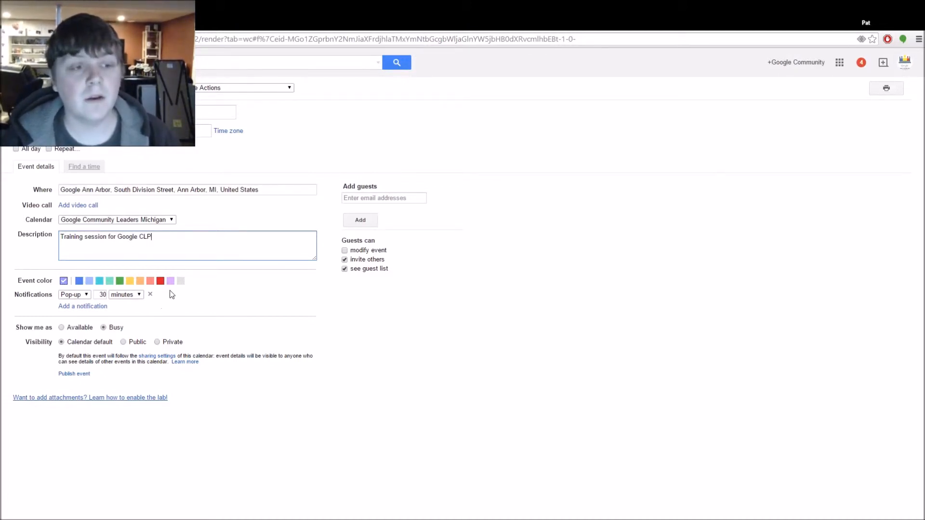
left_click(160, 281)
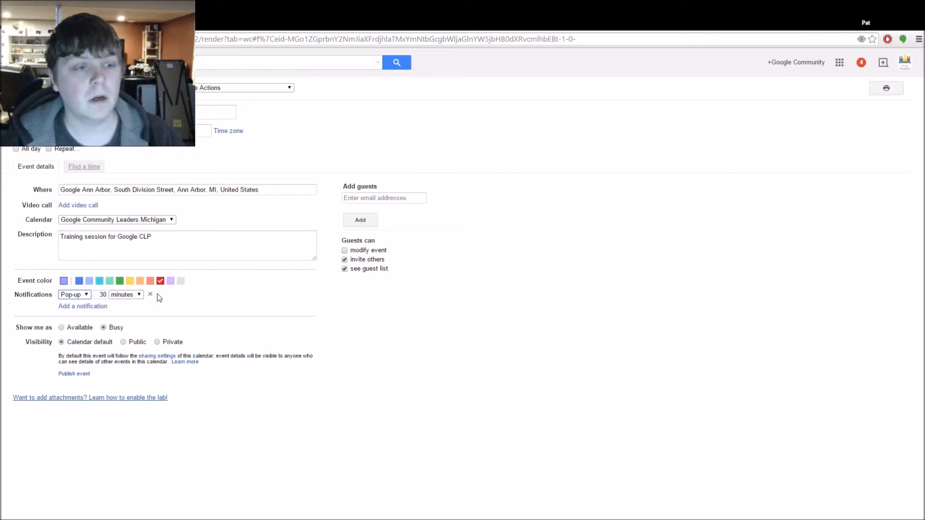
left_click(101, 294)
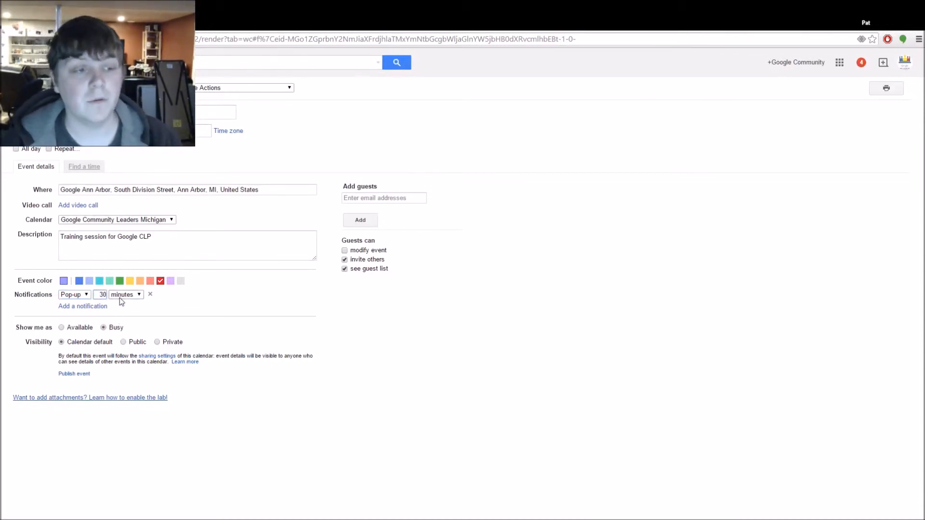
left_click(134, 298)
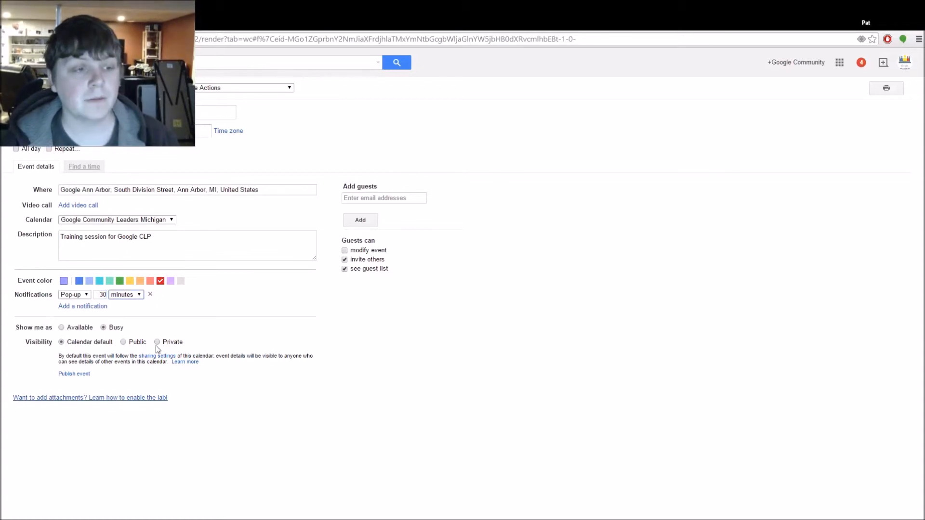
left_click(87, 306)
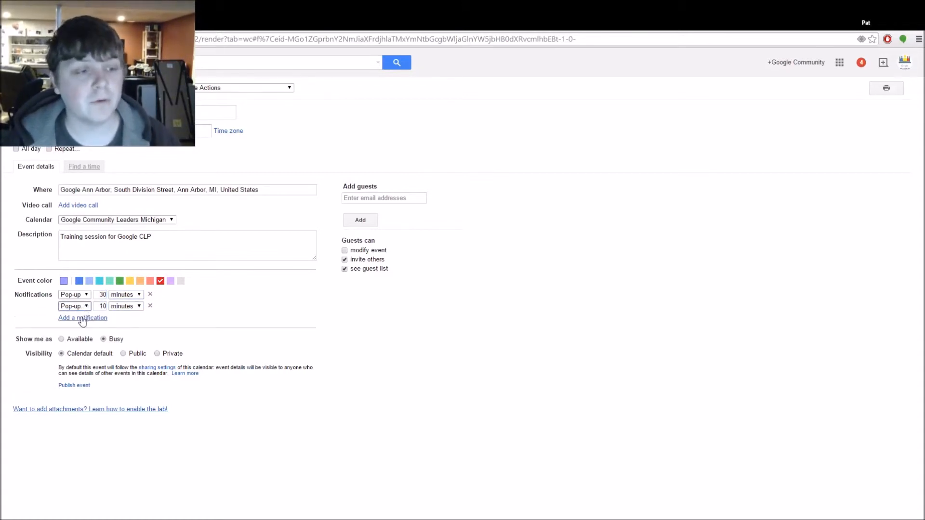
left_click(88, 318)
left_click(149, 318)
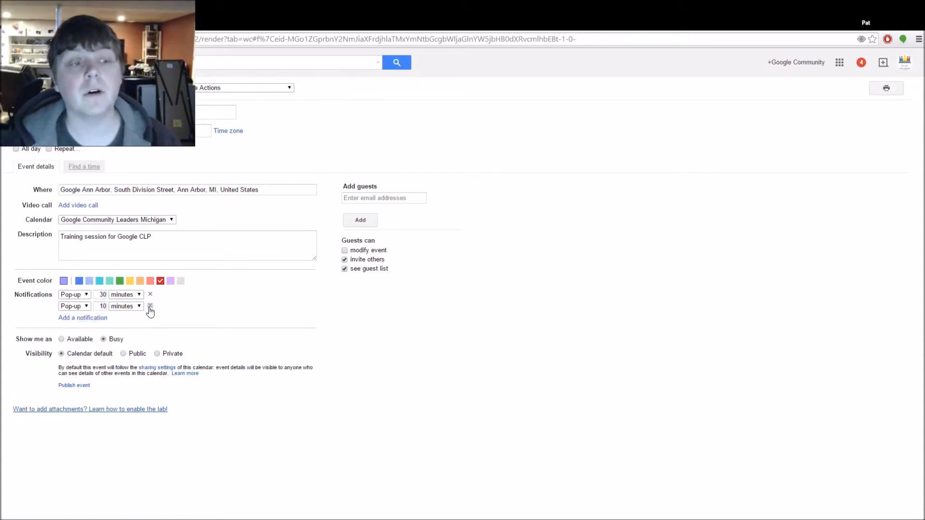
left_click(150, 306)
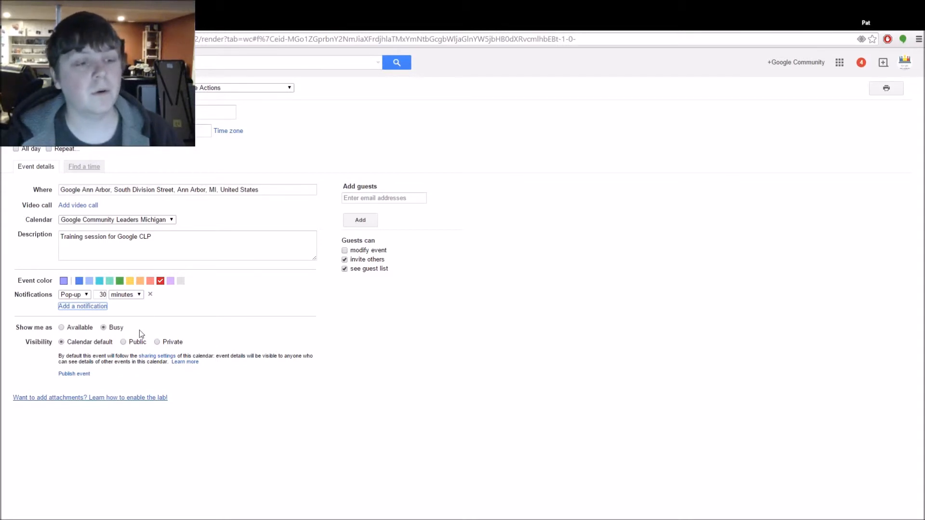
left_click(124, 342)
left_click(155, 342)
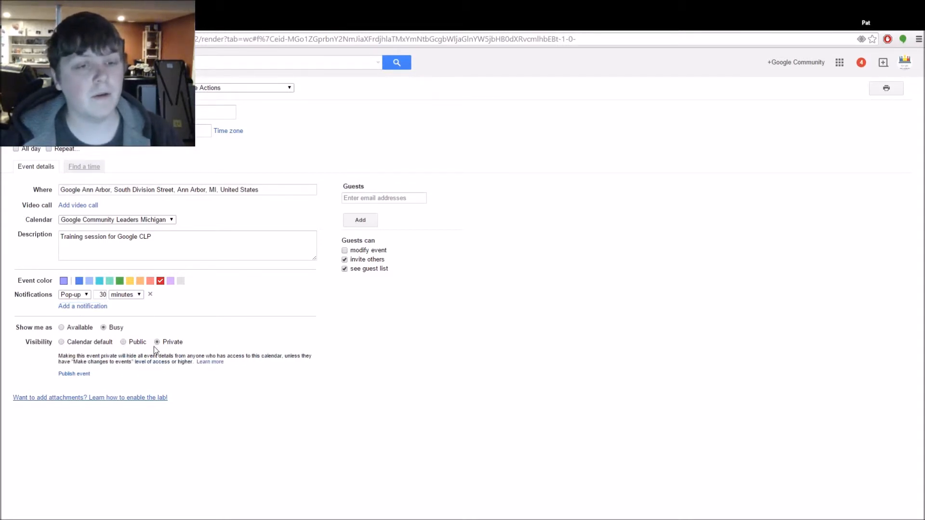
left_click(62, 342)
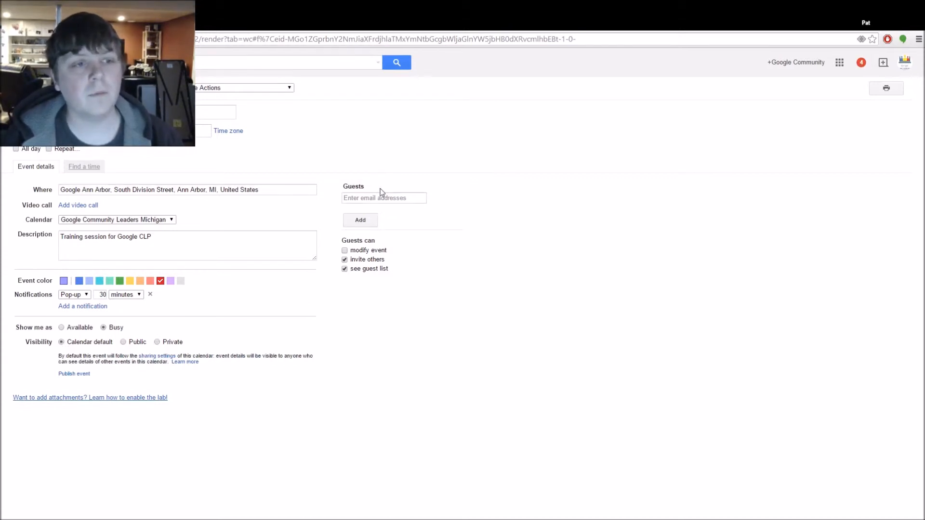
Add one guest from the autocomplete suggestions and a second by their e-mail address
left_click(370, 204)
type("pco")
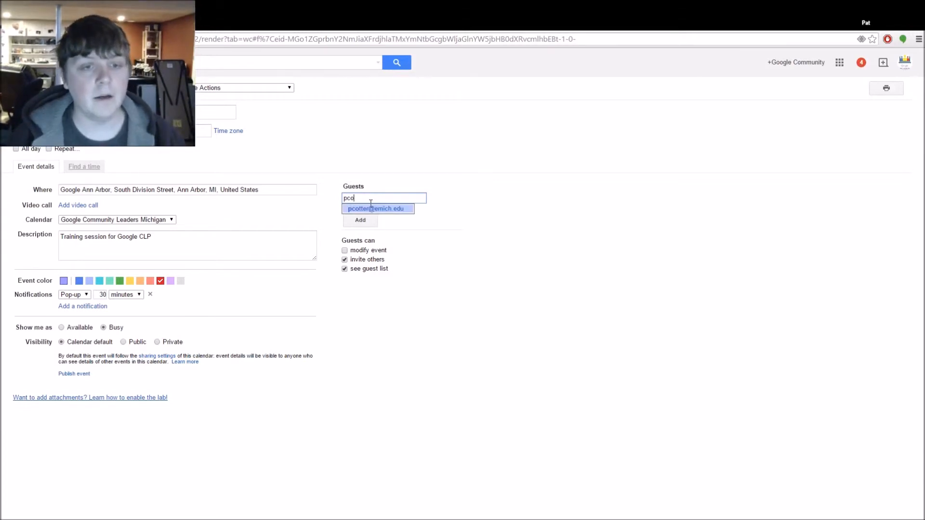
left_click(377, 209)
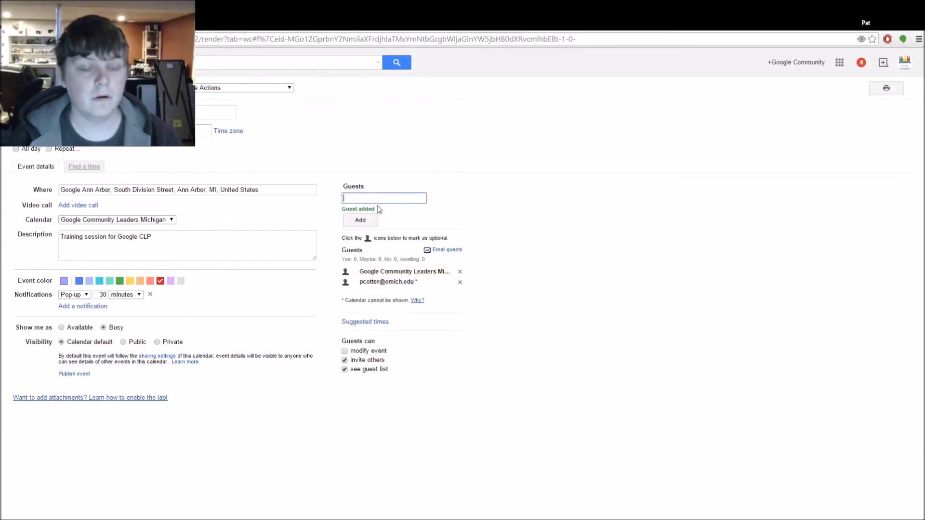
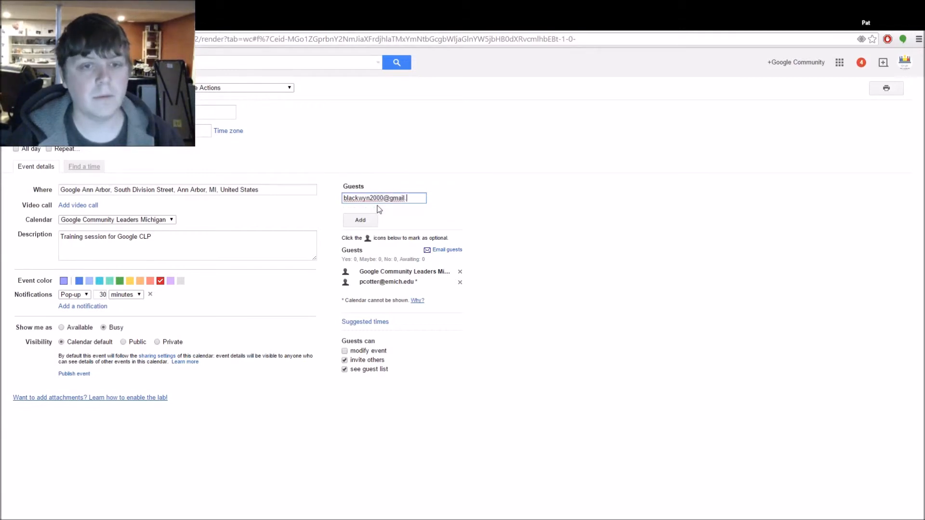
left_click(375, 219)
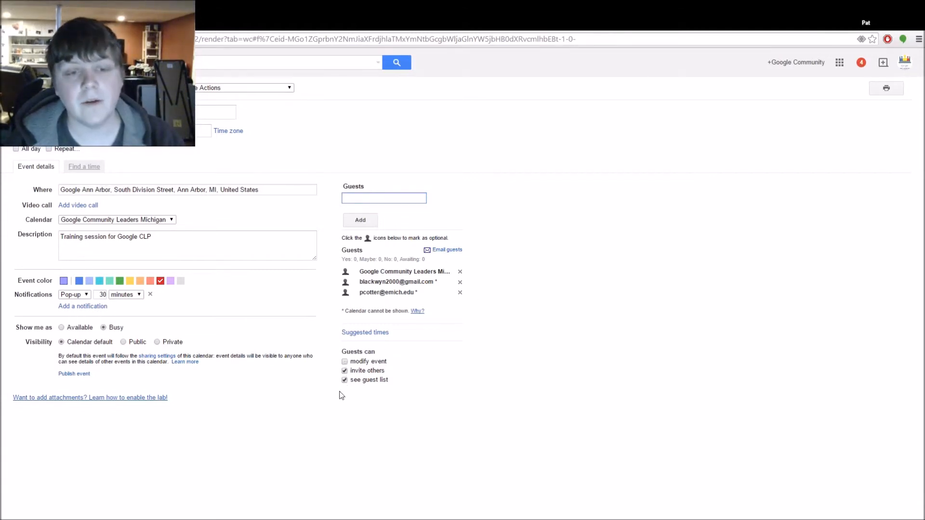
left_click(444, 251)
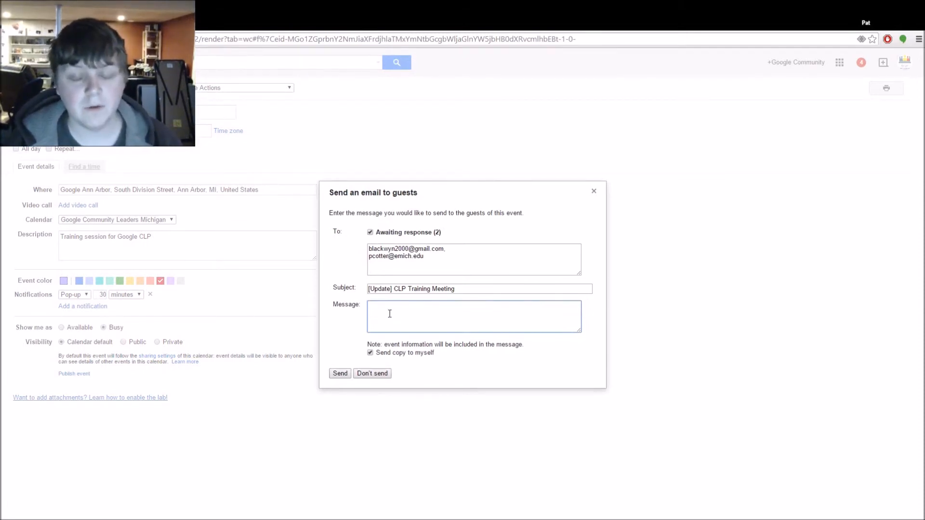
left_click(594, 192)
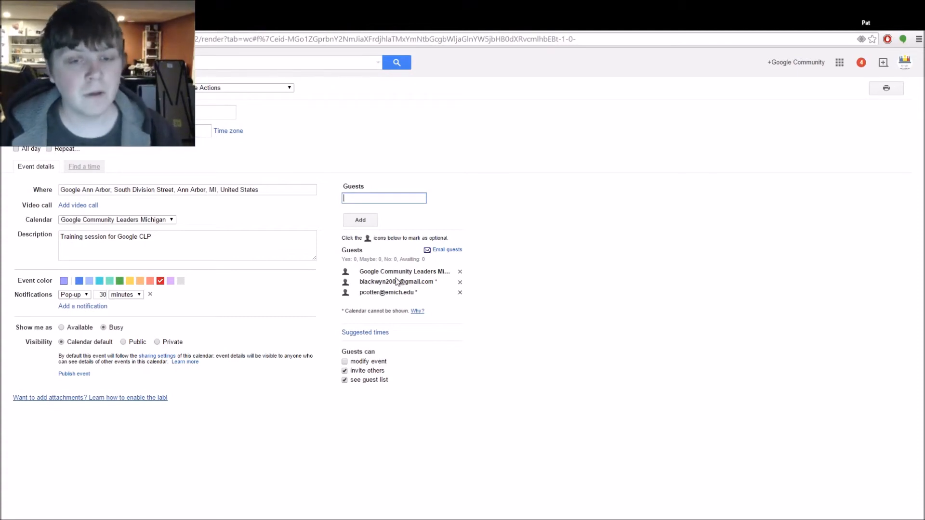
Browse the Suggested times list for slots all participants can attend
left_click(369, 335)
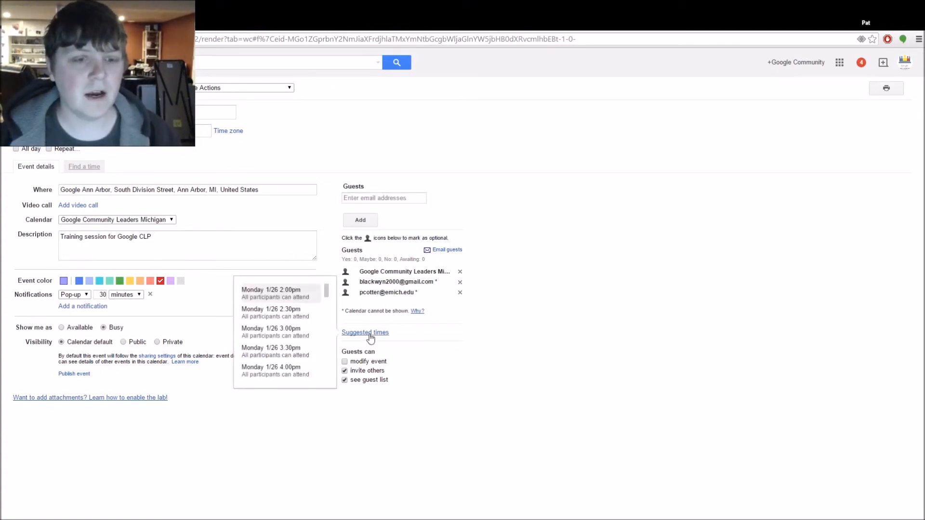
scroll(301, 328, "down", 5)
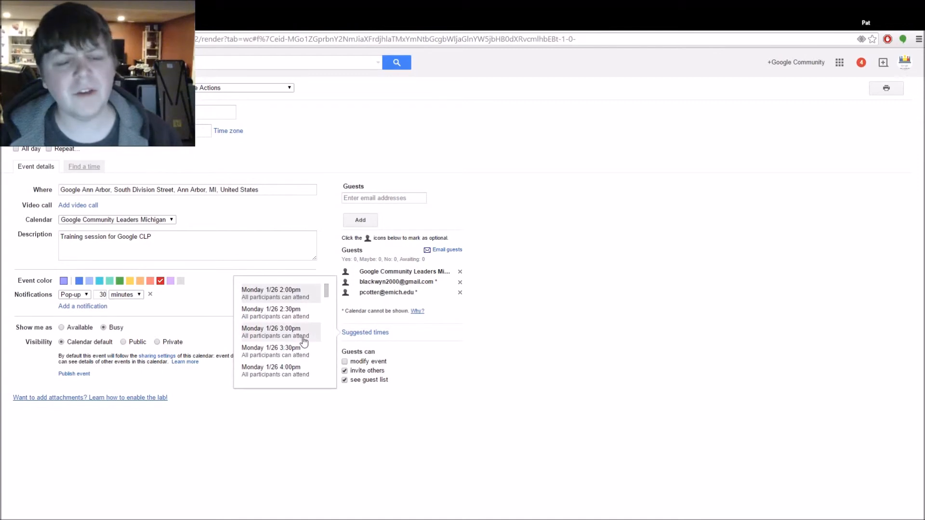
scroll(310, 328, "down", 5)
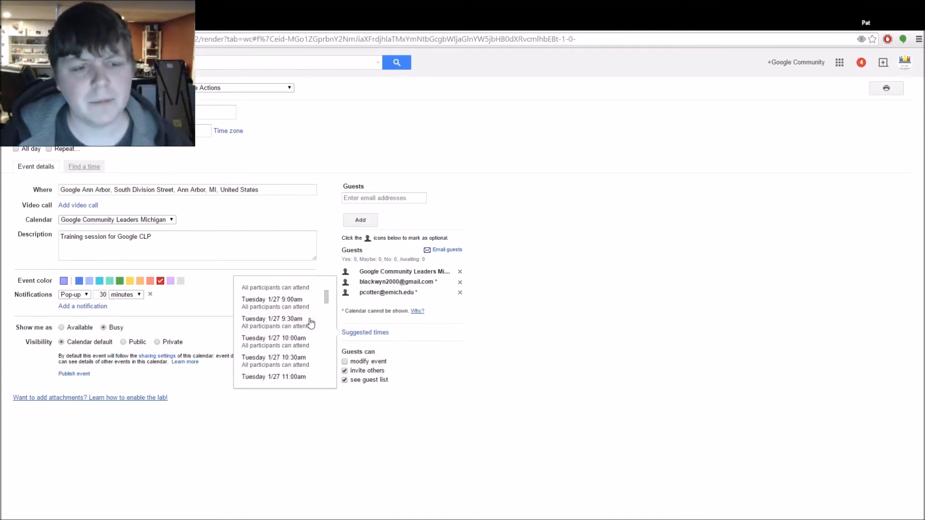
scroll(312, 325, "down", 2)
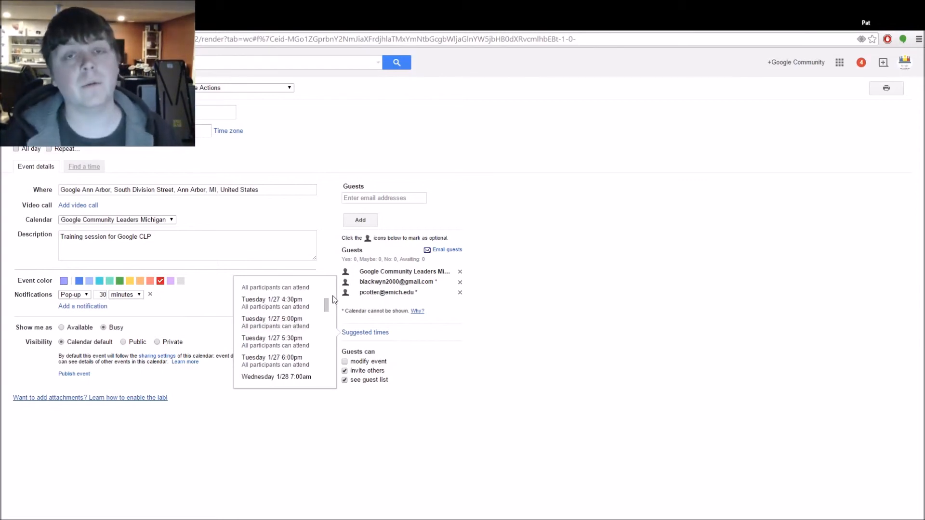
scroll(324, 303, "up", 4)
scroll(314, 308, "up", 3)
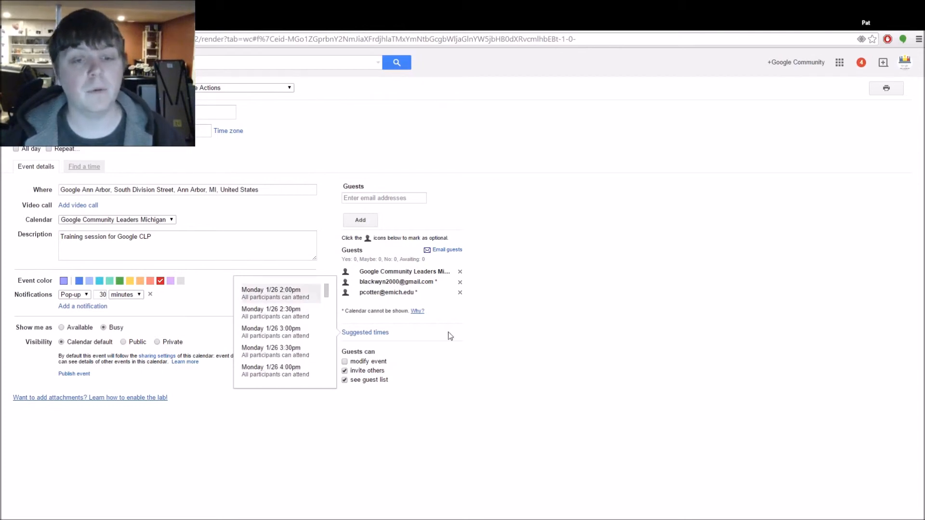
Remove both added guests and save the event
left_click(460, 292)
left_click(460, 282)
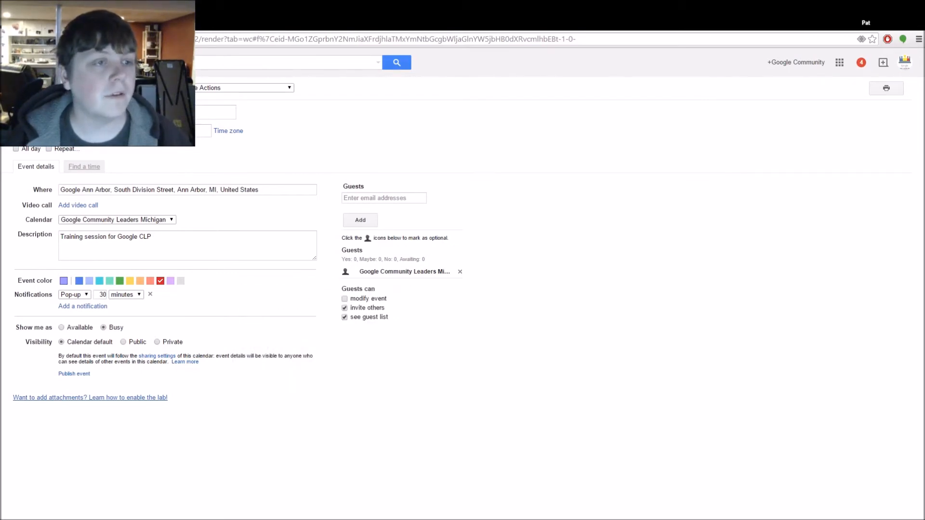
left_click(70, 89)
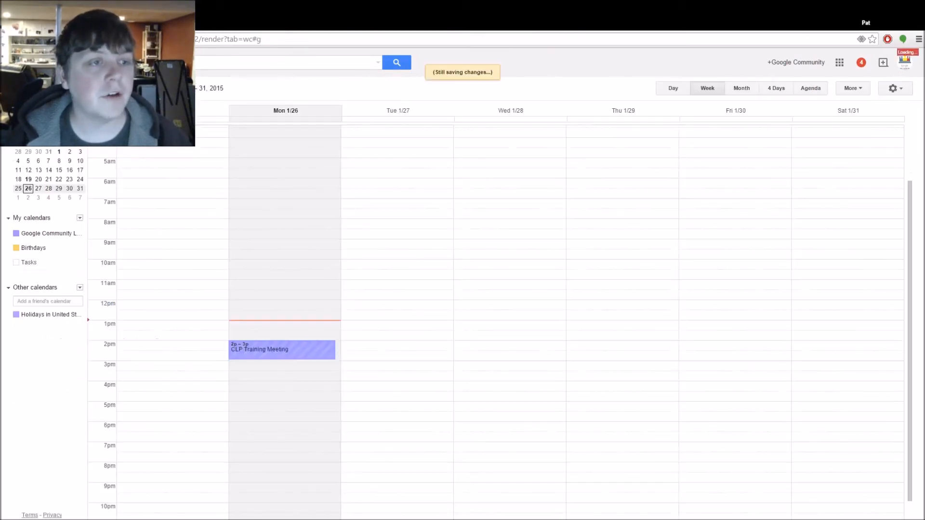
Open the red Monday 2pm meeting, review its Where and Who details, and answer Yes
left_click(296, 351)
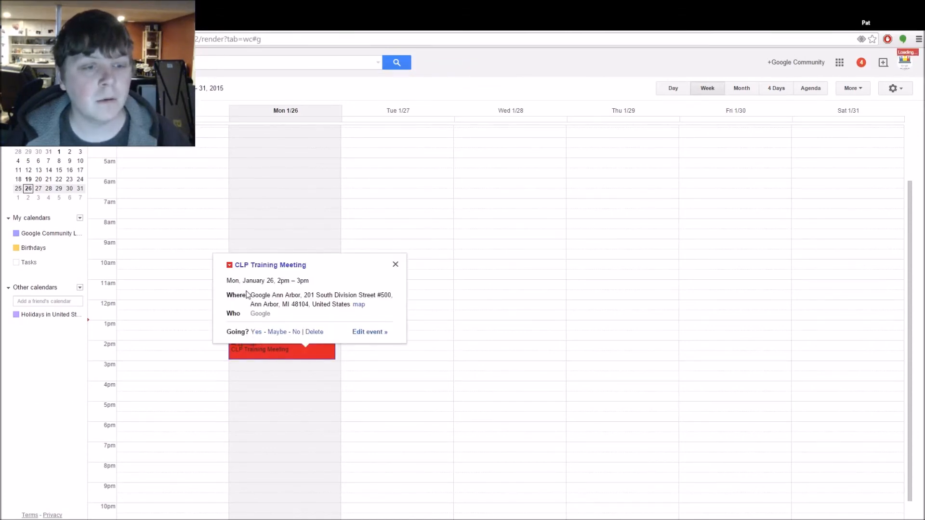
left_click_drag(250, 296, 359, 309)
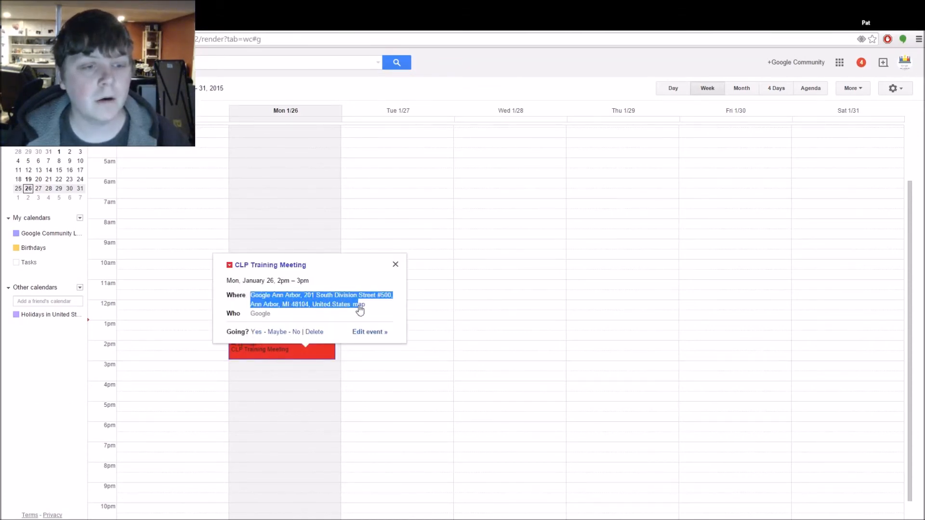
double_click(260, 314)
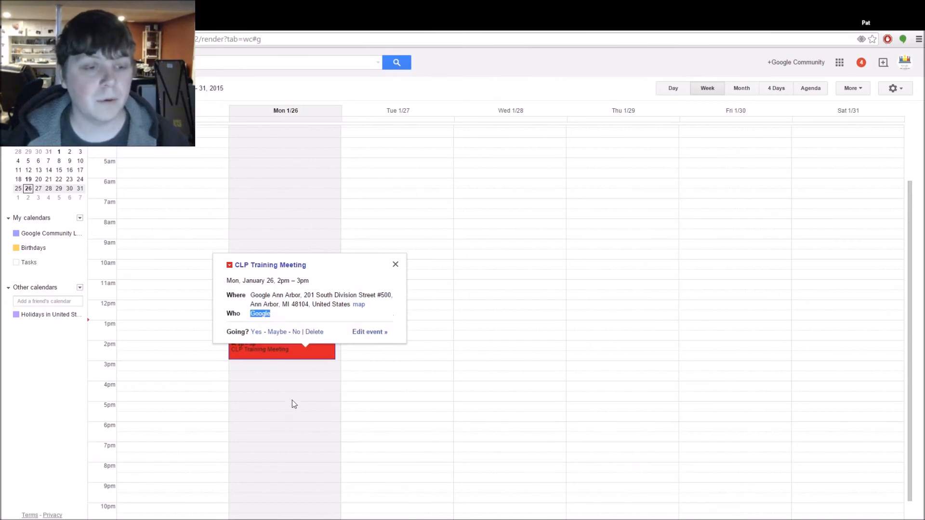
left_click(254, 332)
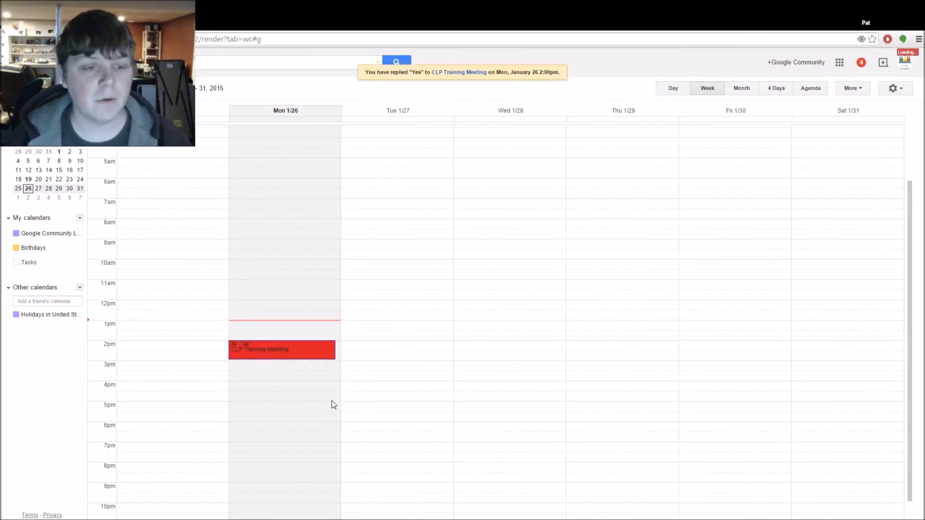